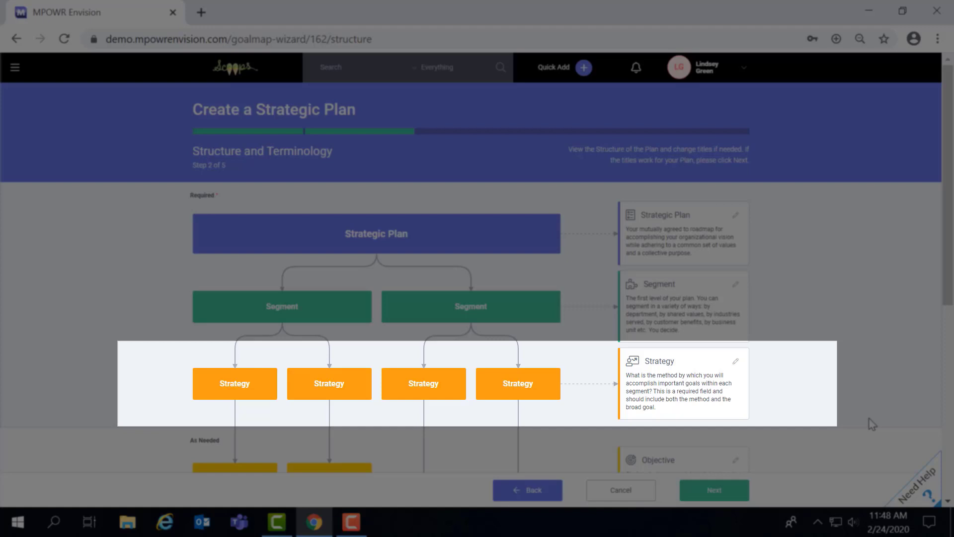
- Review and accept the plan structure and terminology, then view the guidance for the mission and values statements
{"action": "scroll", "coordinate": [873, 423], "scroll_direction": "down", "scroll_amount": 5}
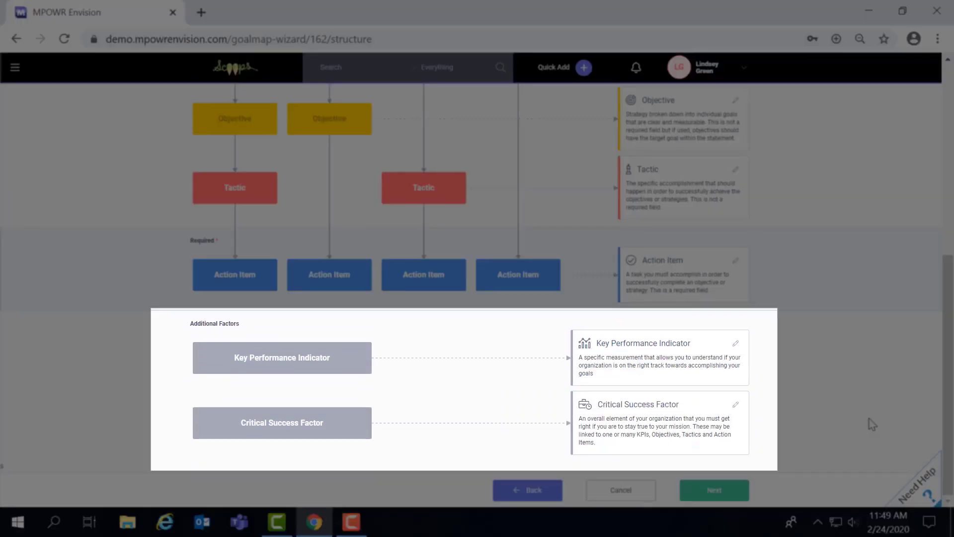
{"action": "left_click", "coordinate": [734, 496]}
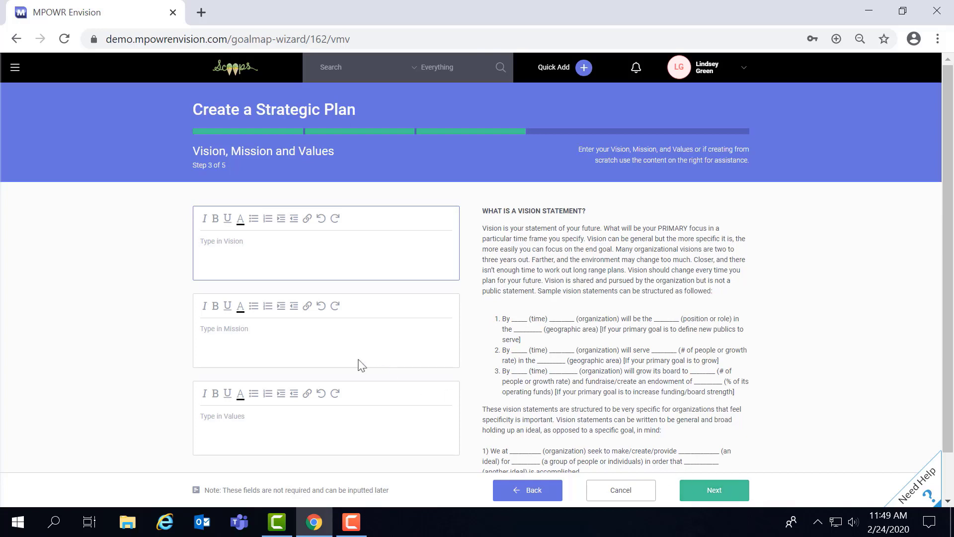
{"action": "left_click", "coordinate": [277, 330]}
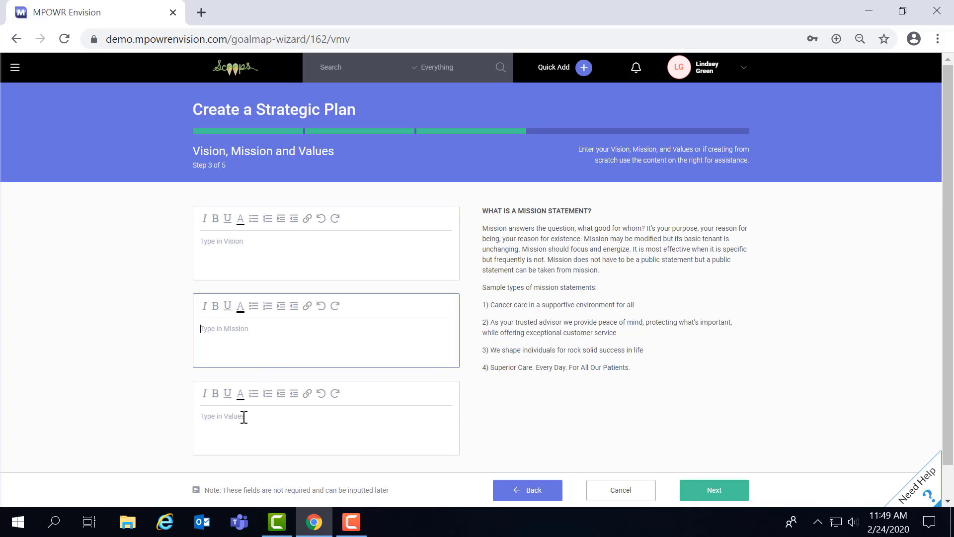
{"action": "left_click", "coordinate": [244, 416]}
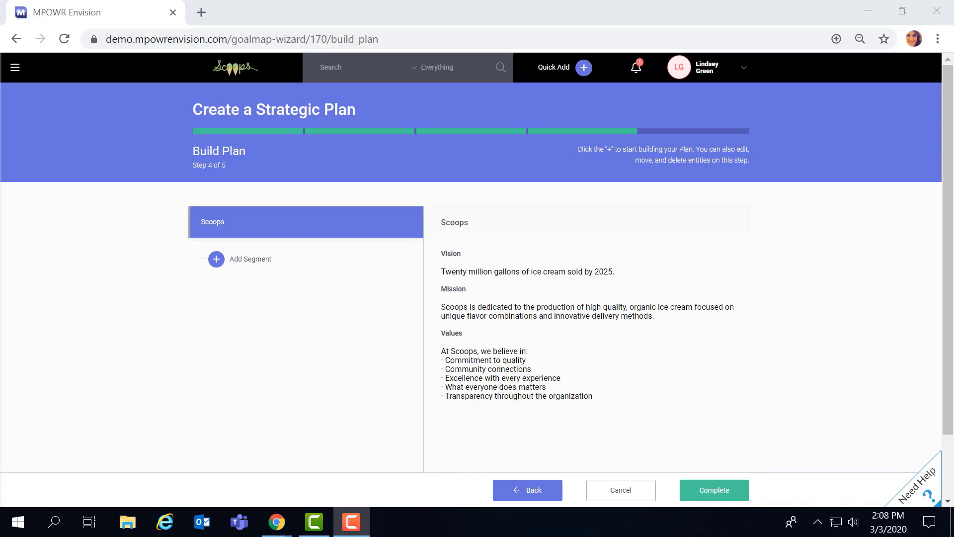
- Add a segment named "Segment" to the Scoops plan with the description "SMART Goals" and save it
{"action": "left_click", "coordinate": [219, 261]}
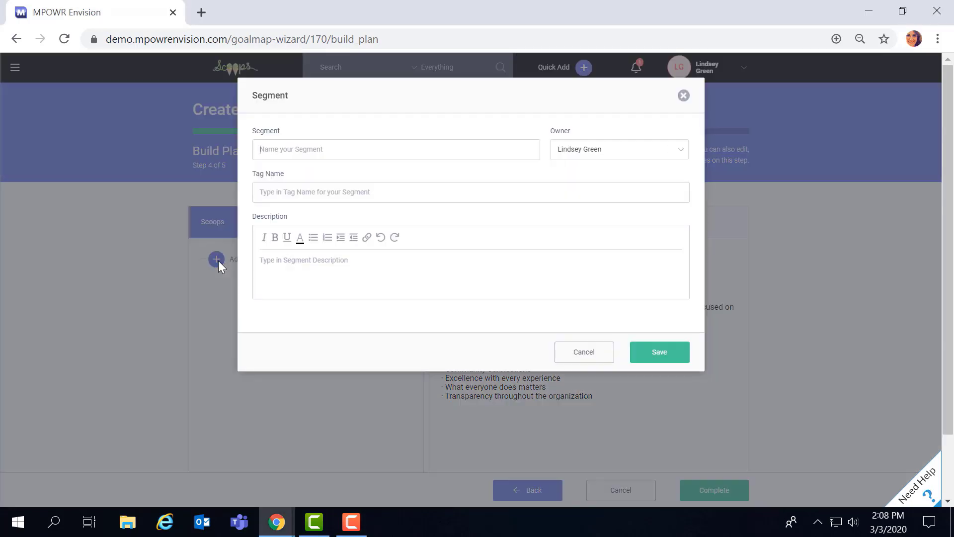
{"action": "type", "text": "Segment"}
{"action": "left_click", "coordinate": [269, 196]}
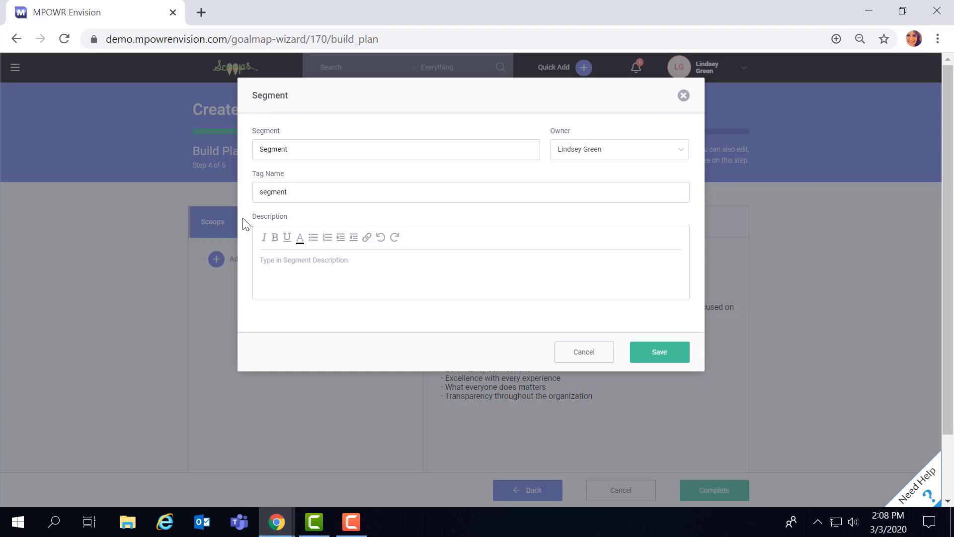
{"action": "left_click", "coordinate": [273, 259]}
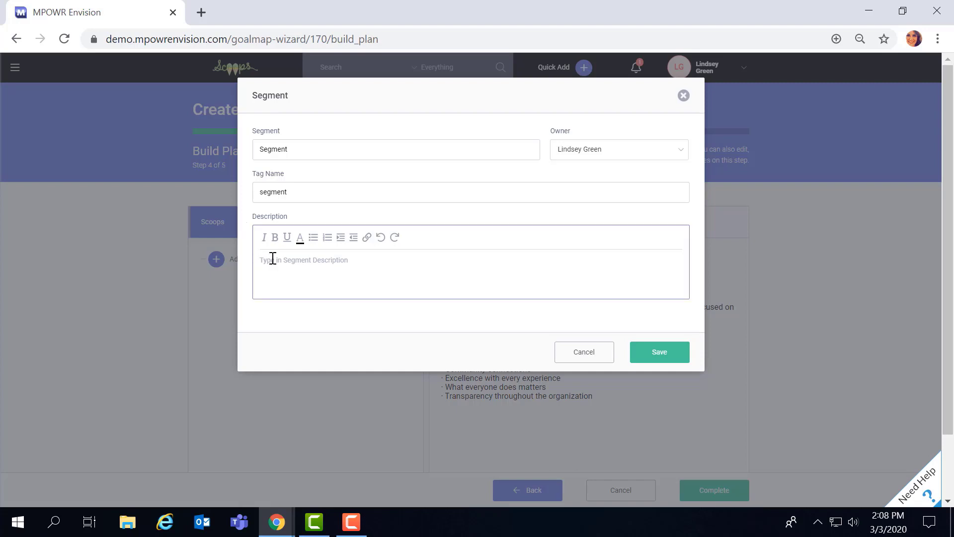
{"action": "type", "text": "SMART Goals"}
{"action": "left_click", "coordinate": [642, 347]}
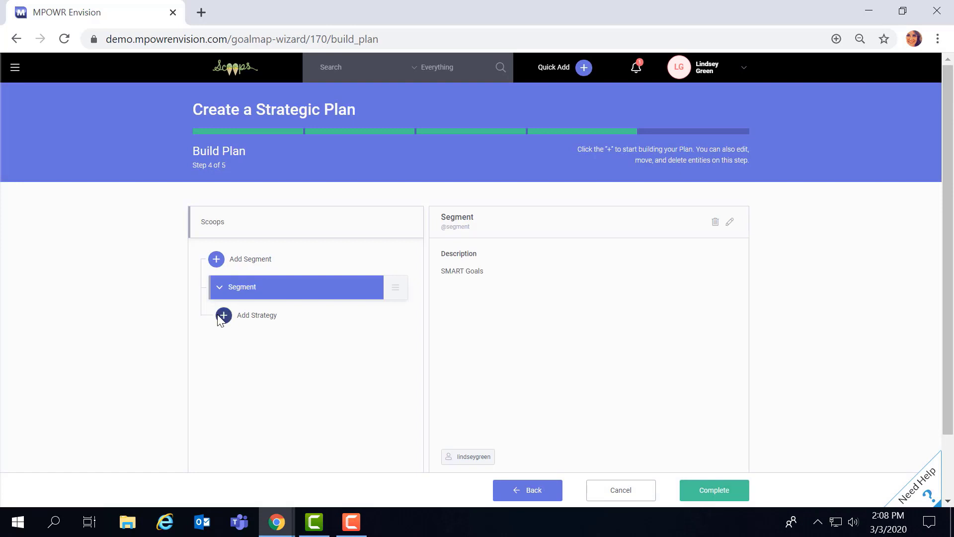
- Add a strategy named "Strategy" under the segment with the description "Method" and the new tag "#tag", and save it
{"action": "left_click", "coordinate": [223, 315]}
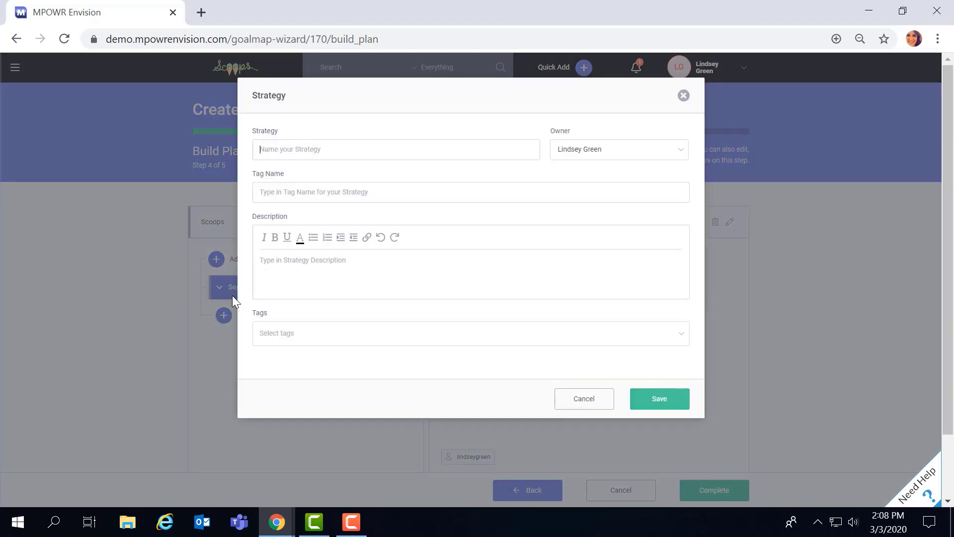
{"action": "type", "text": "Strategy"}
{"action": "left_click", "coordinate": [276, 262]}
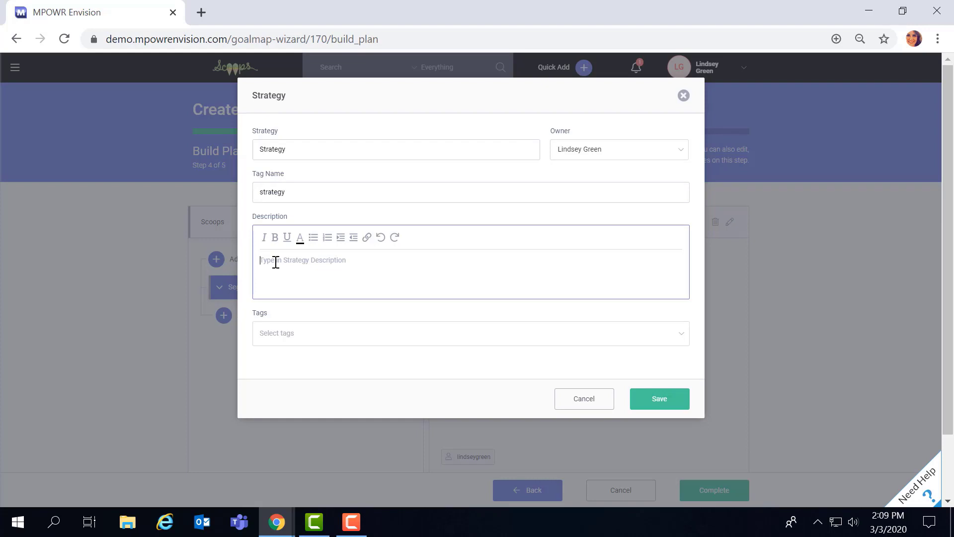
{"action": "type", "text": "Method"}
{"action": "left_click", "coordinate": [270, 334]}
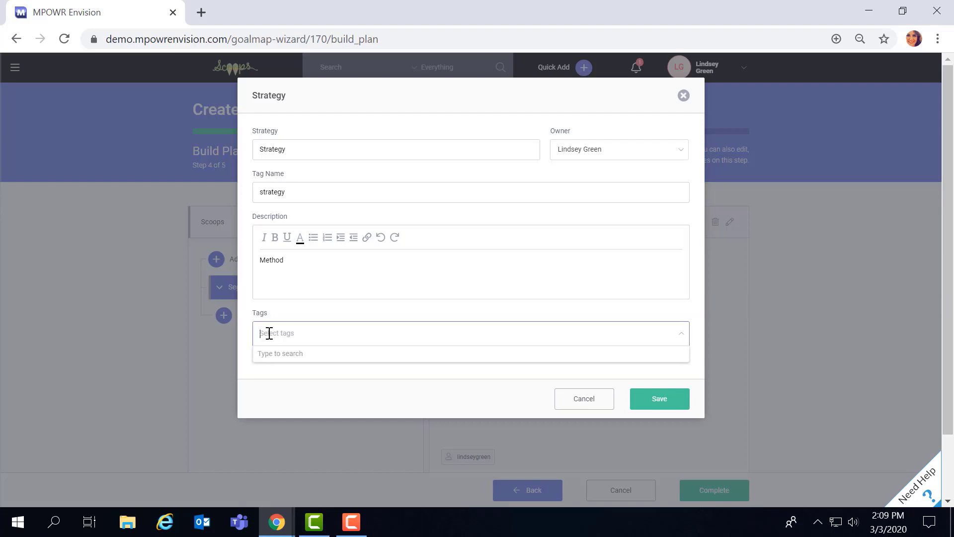
{"action": "type", "text": "#"}
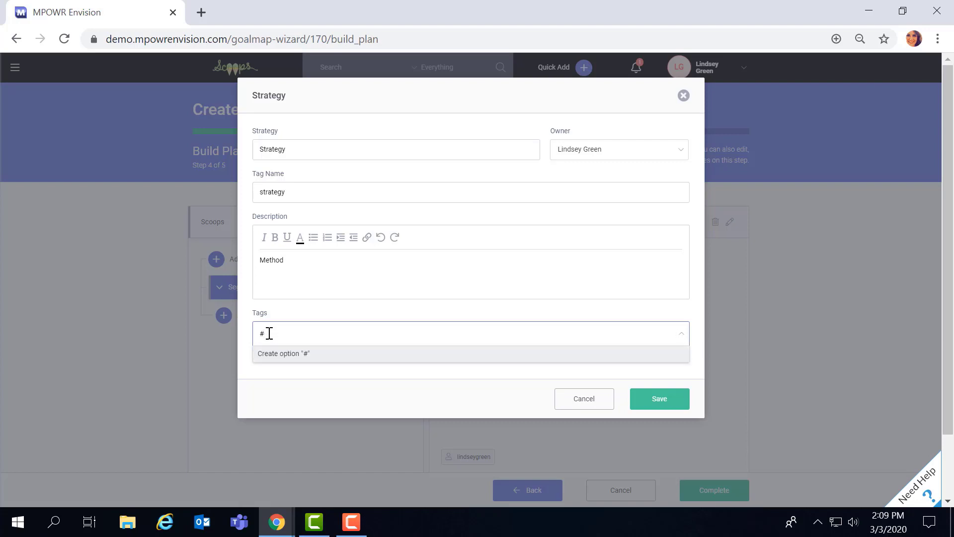
{"action": "type", "text": "tag"}
{"action": "key", "text": "Return"}
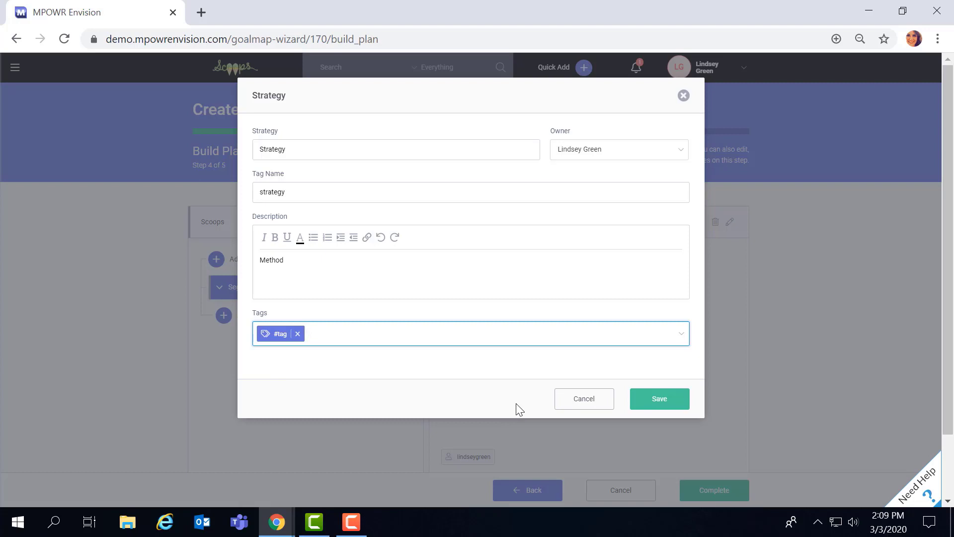
{"action": "left_click", "coordinate": [659, 400]}
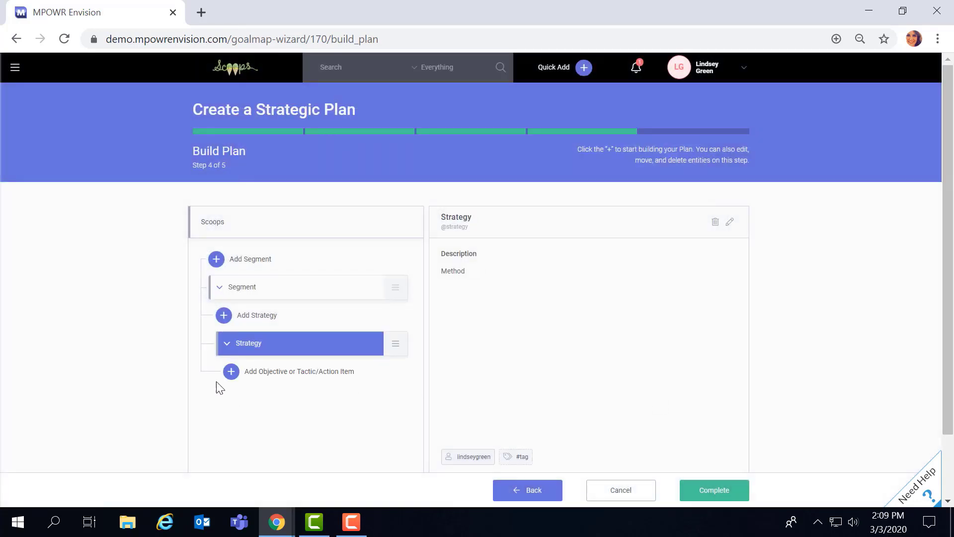
- Add an objective named "Objective" under the strategy with the description "Measure progress" and save it
{"action": "left_click", "coordinate": [231, 371]}
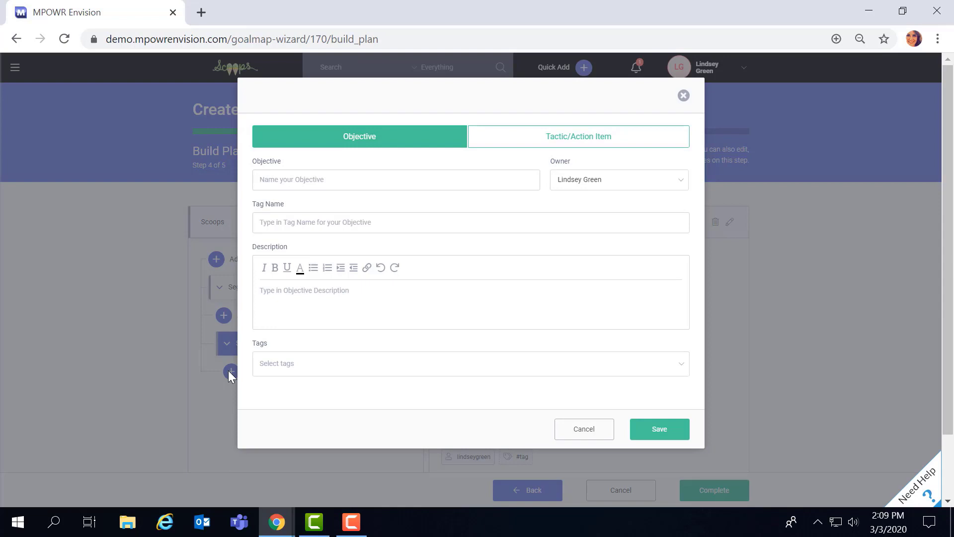
{"action": "type", "text": "Objective"}
{"action": "left_click", "coordinate": [269, 291]}
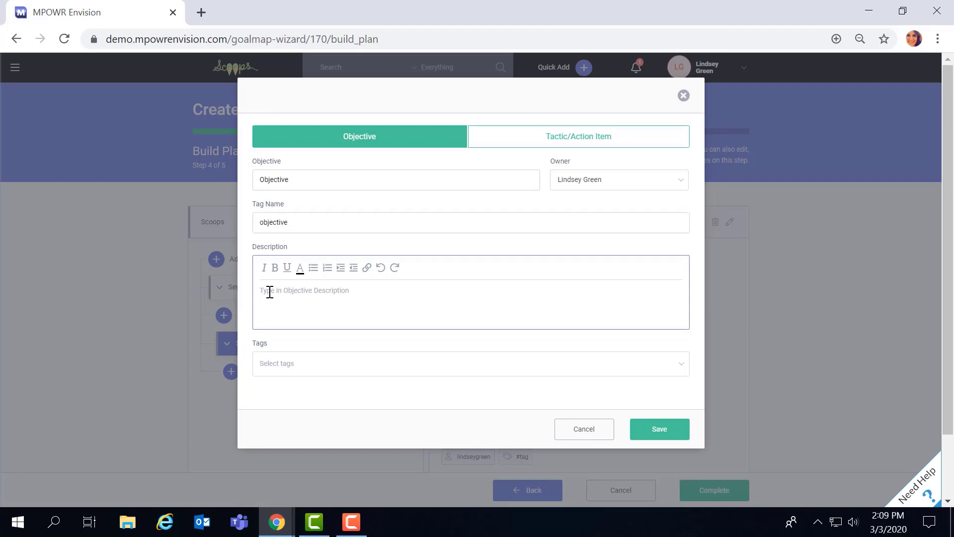
{"action": "type", "text": "Measure progress"}
{"action": "left_click", "coordinate": [650, 421]}
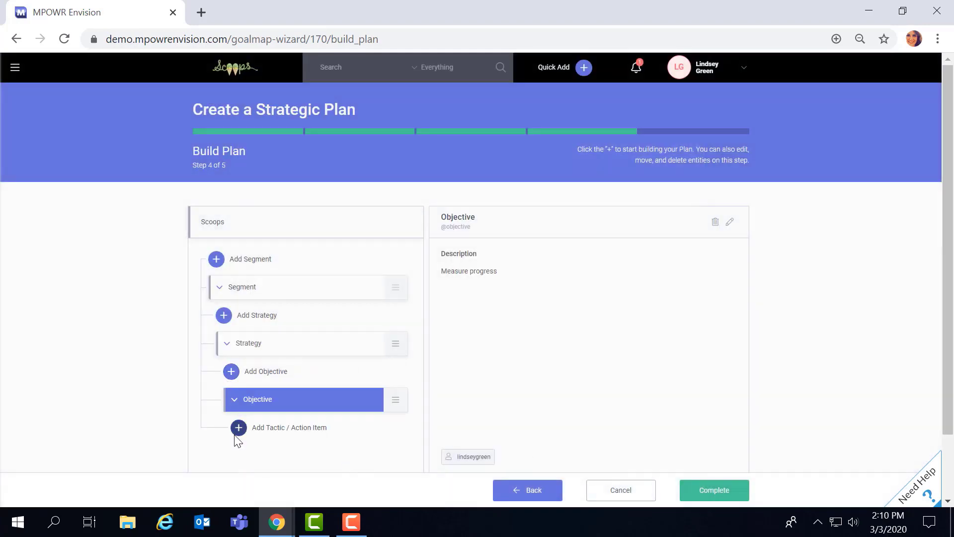
- Create a tactic/action item named "Action Item" under the objective, with Progress status, green health and the description "Specific event and activity"
{"action": "left_click", "coordinate": [237, 433]}
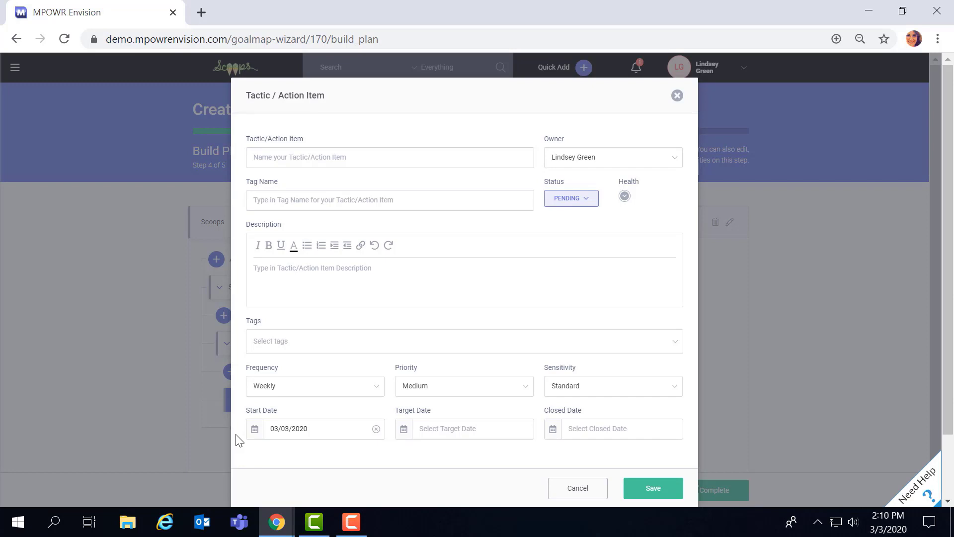
{"action": "type", "text": "Action Item"}
{"action": "left_click", "coordinate": [592, 207]}
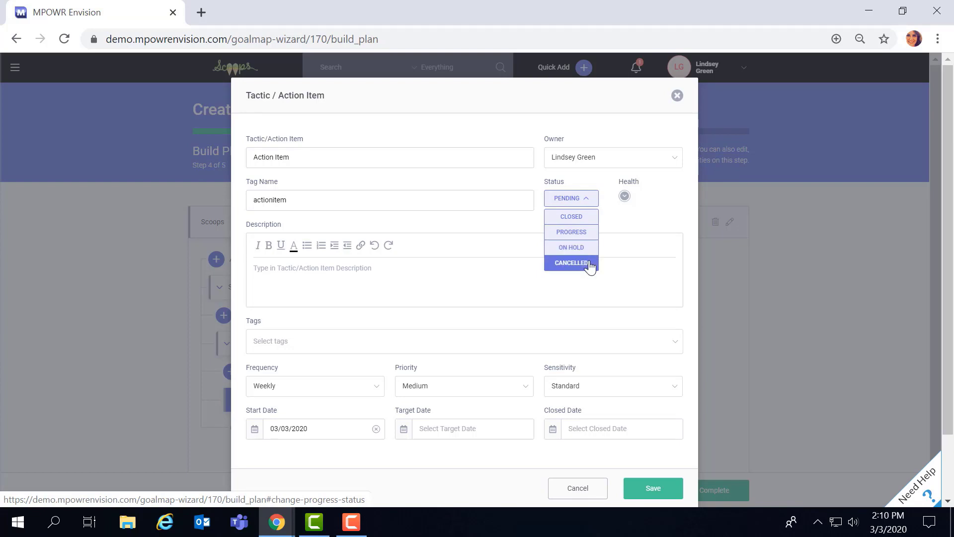
{"action": "left_click", "coordinate": [581, 232]}
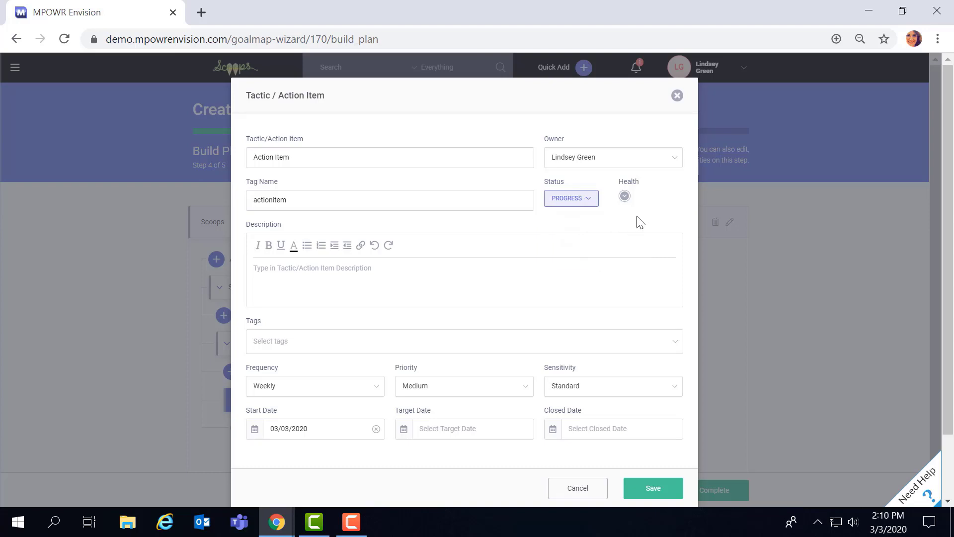
{"action": "left_click", "coordinate": [626, 197]}
{"action": "left_click", "coordinate": [625, 218]}
{"action": "left_click", "coordinate": [372, 267]}
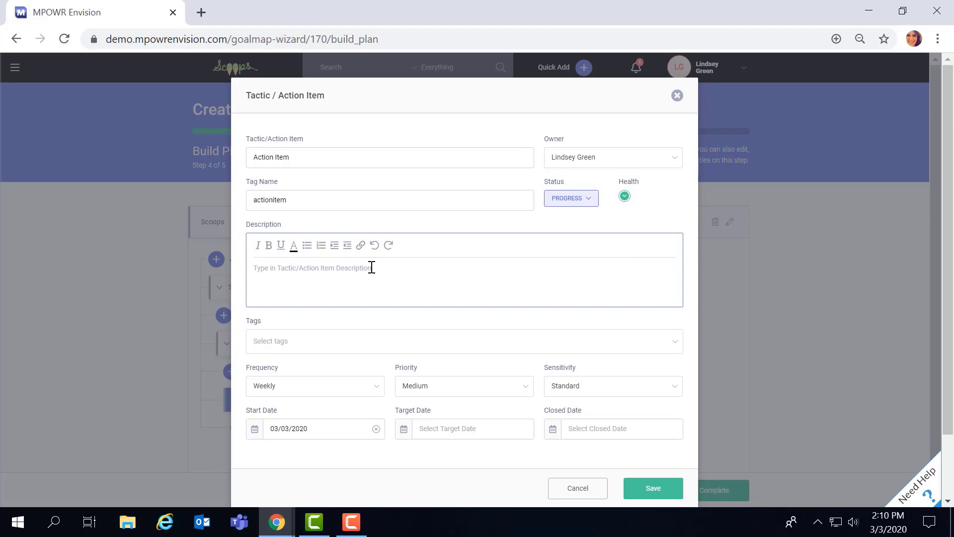
{"action": "type", "text": "Specif"}
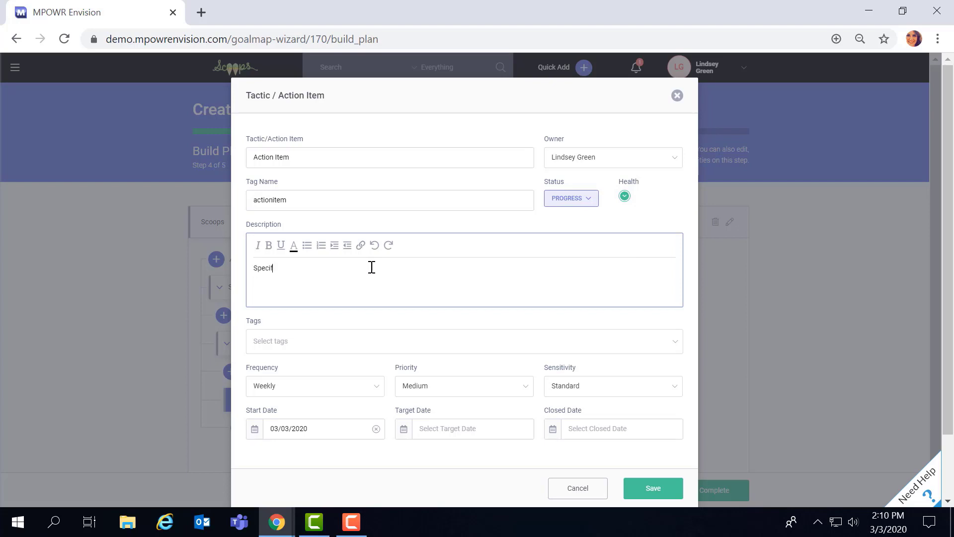
{"action": "type", "text": "ic event and activity"}
- Set the action item's frequency to Monthly and review the available priority and sensitivity options
{"action": "left_click", "coordinate": [376, 387]}
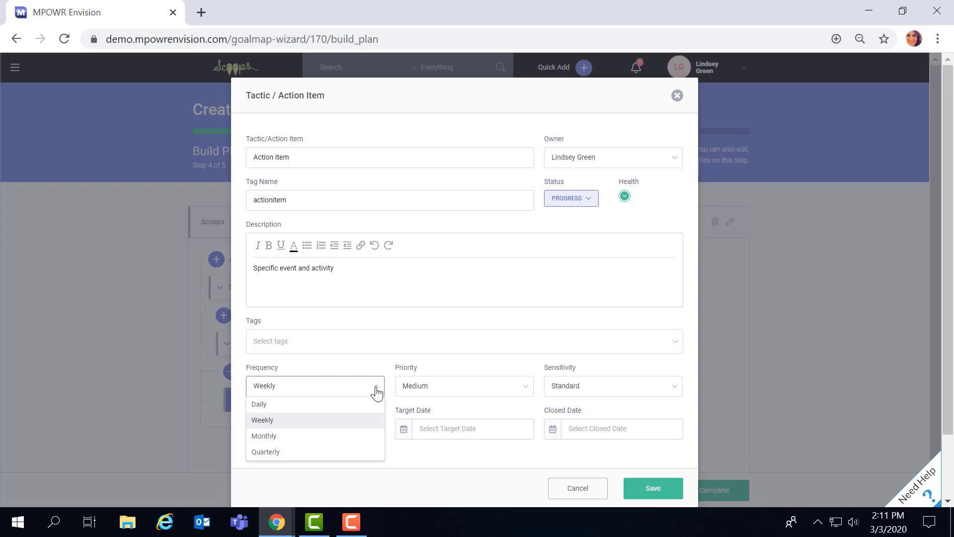
{"action": "left_click", "coordinate": [362, 436]}
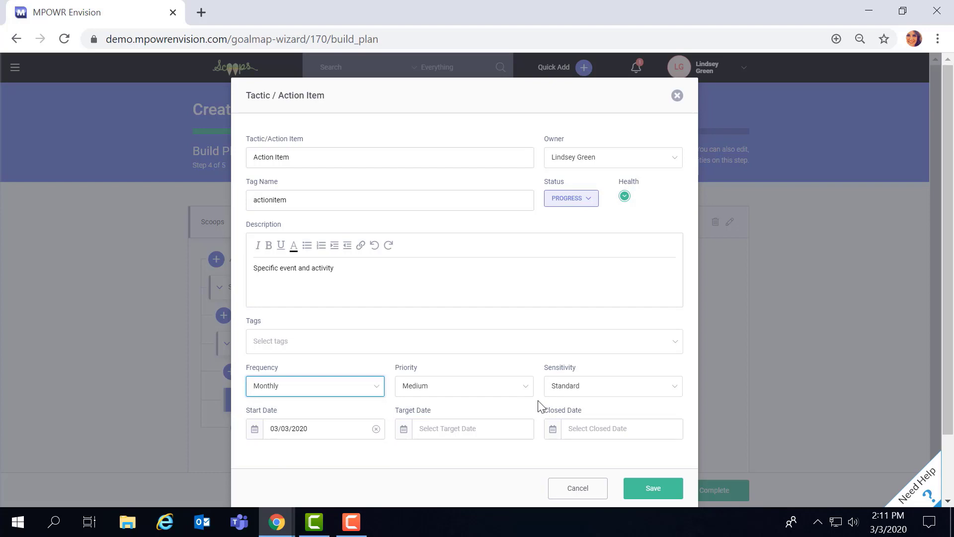
{"action": "left_click", "coordinate": [529, 391]}
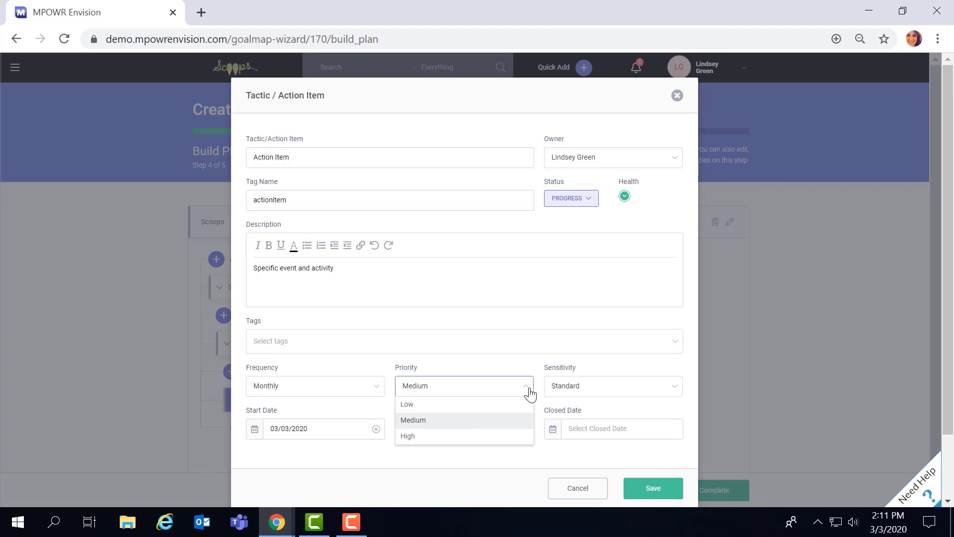
{"action": "left_click", "coordinate": [676, 397]}
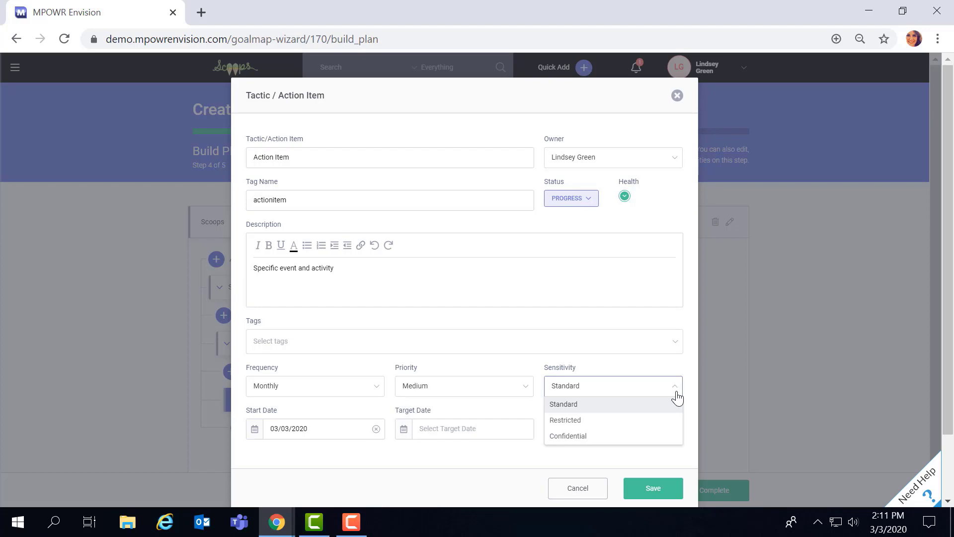
{"action": "left_click", "coordinate": [677, 397]}
- Set the action item's start date to 04/01/2020 and target date to 08/07/2020, and save it
{"action": "left_click", "coordinate": [334, 430]}
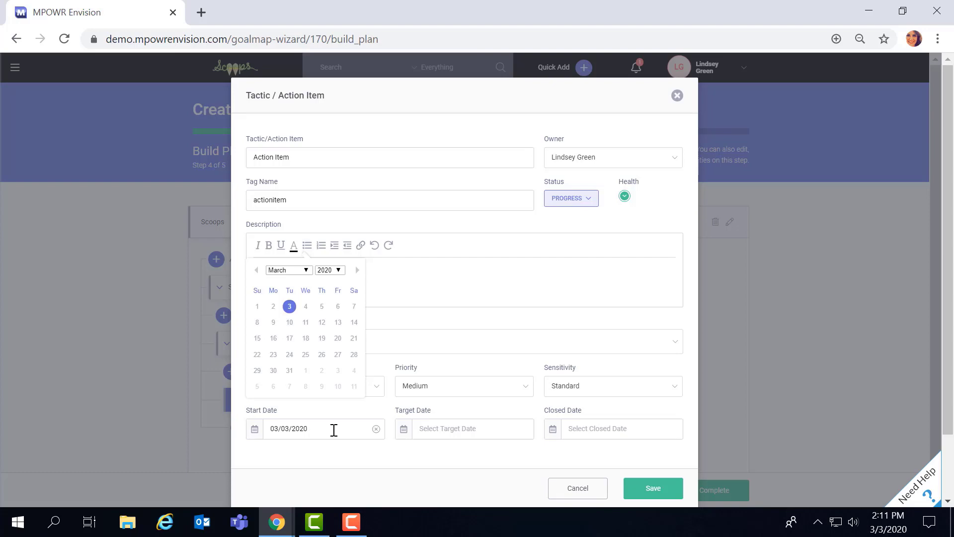
{"action": "left_click", "coordinate": [306, 371]}
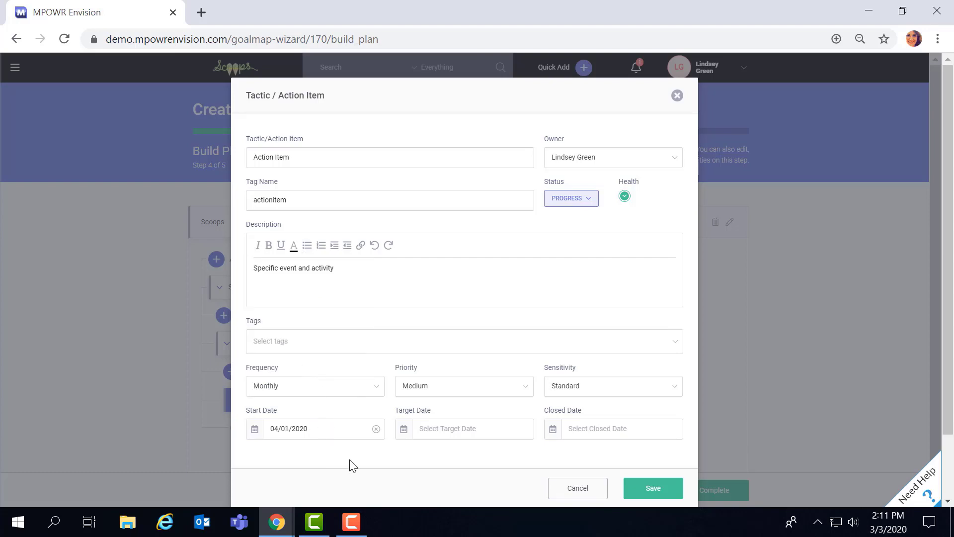
{"action": "left_click", "coordinate": [480, 428]}
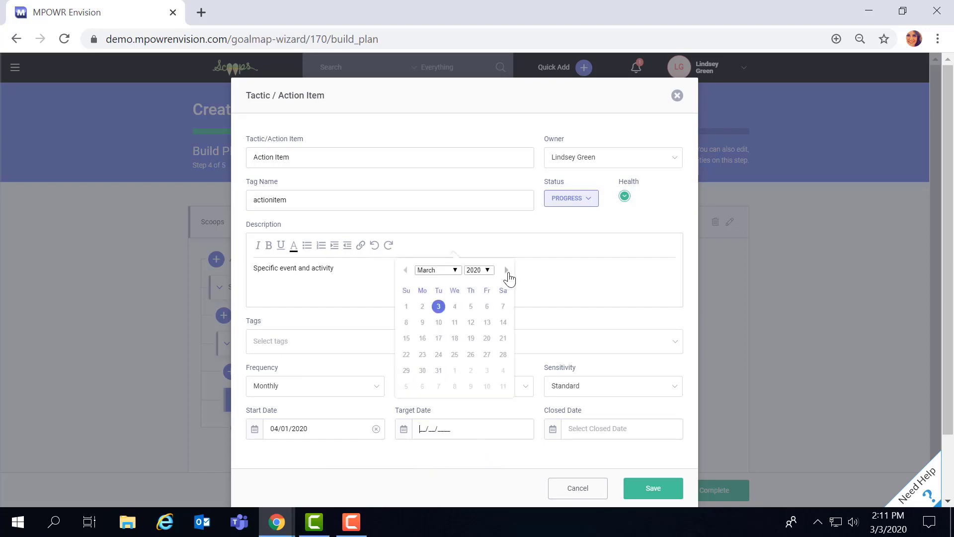
{"action": "left_click", "coordinate": [508, 272]}
{"action": "left_click", "coordinate": [508, 271]}
{"action": "left_click", "coordinate": [508, 270]}
{"action": "left_click", "coordinate": [508, 270]}
{"action": "left_click", "coordinate": [509, 271]}
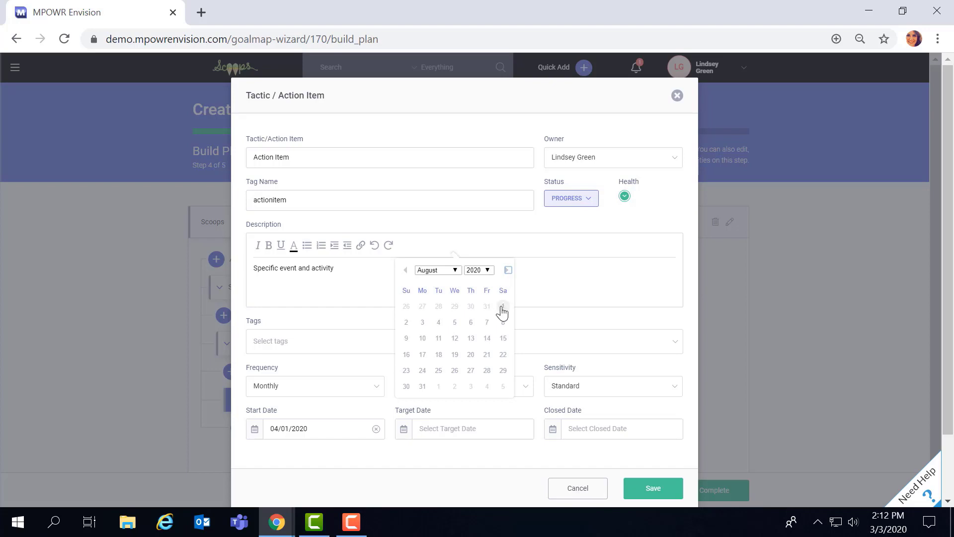
{"action": "left_click", "coordinate": [488, 324]}
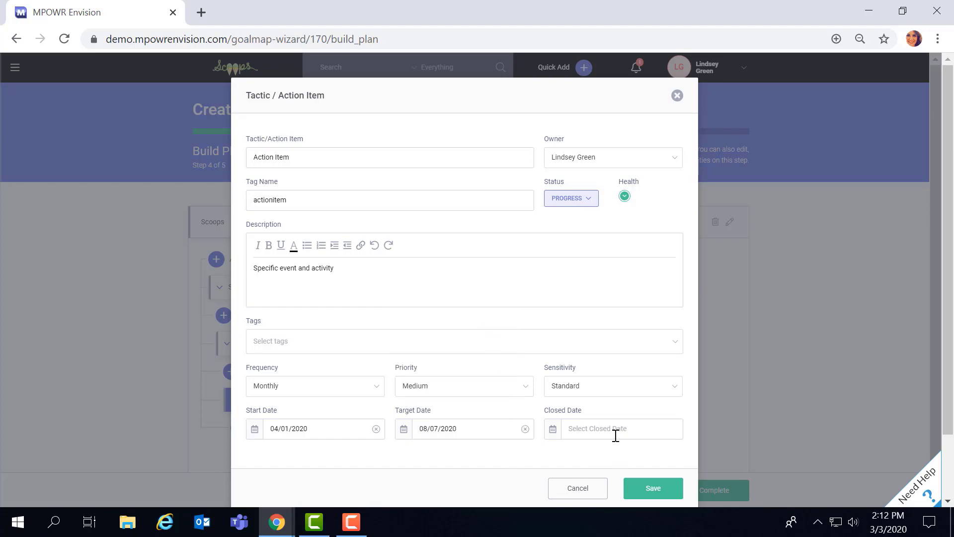
{"action": "left_click", "coordinate": [641, 485]}
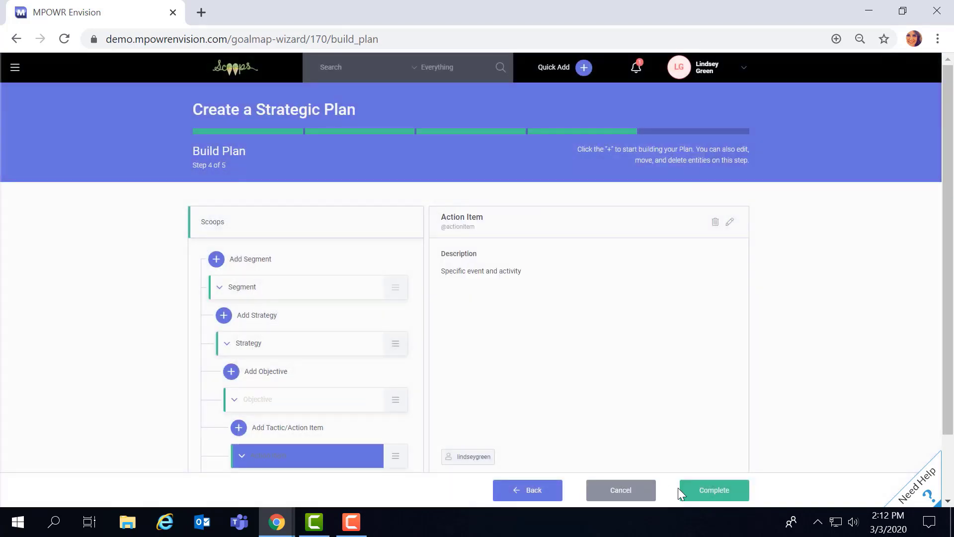
- Complete the Scoops strategic plan and open its strategy overview
{"action": "left_click", "coordinate": [692, 488]}
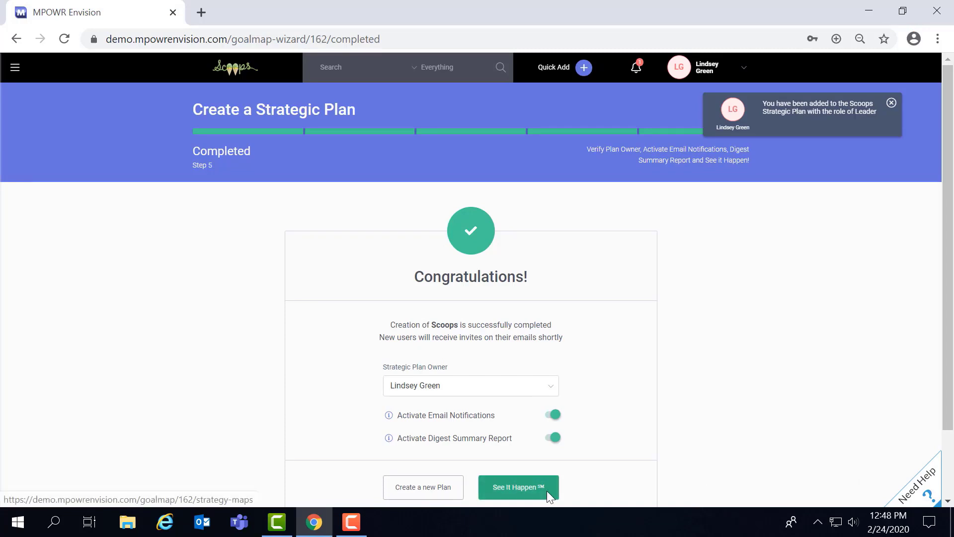
{"action": "left_click", "coordinate": [547, 491]}
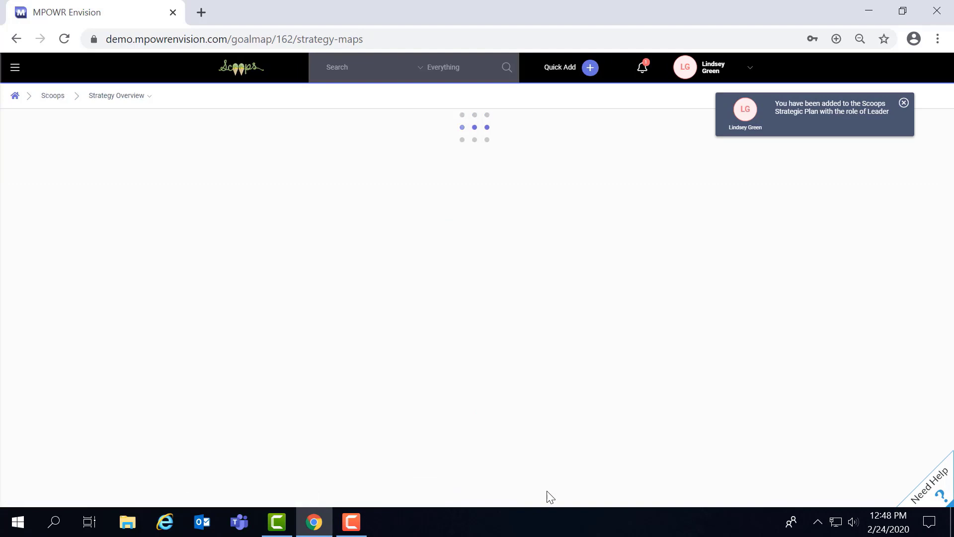